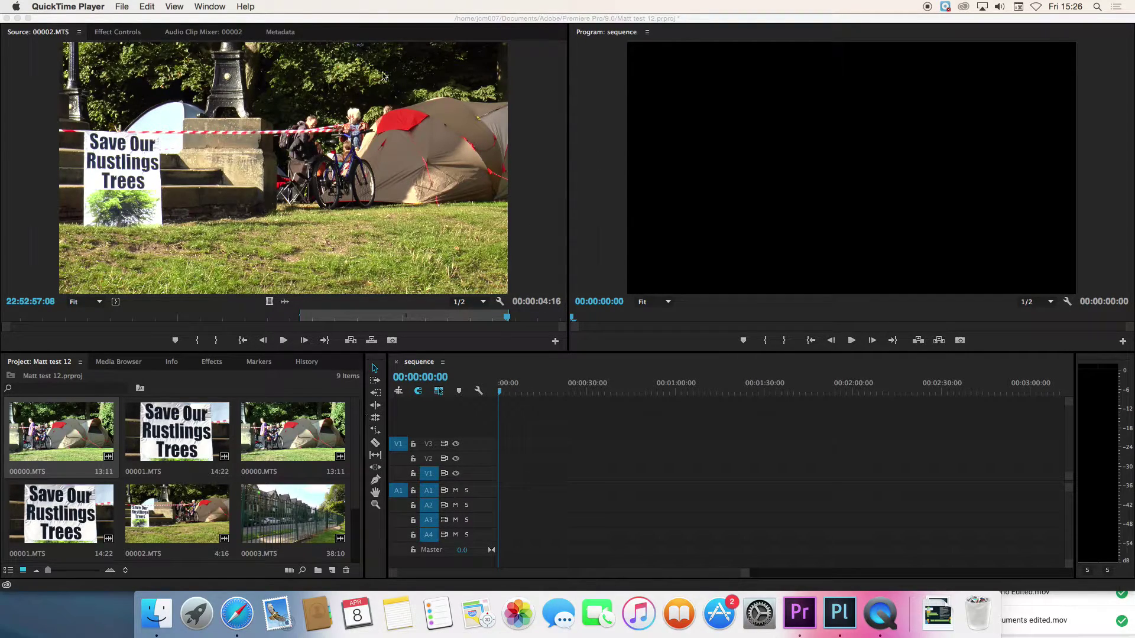
Step: Open clip 00003.MTS from the Project panel in the Source Monitor
{"action": "left_click", "coordinate": [284, 506]}
{"action": "double_click", "coordinate": [285, 505]}
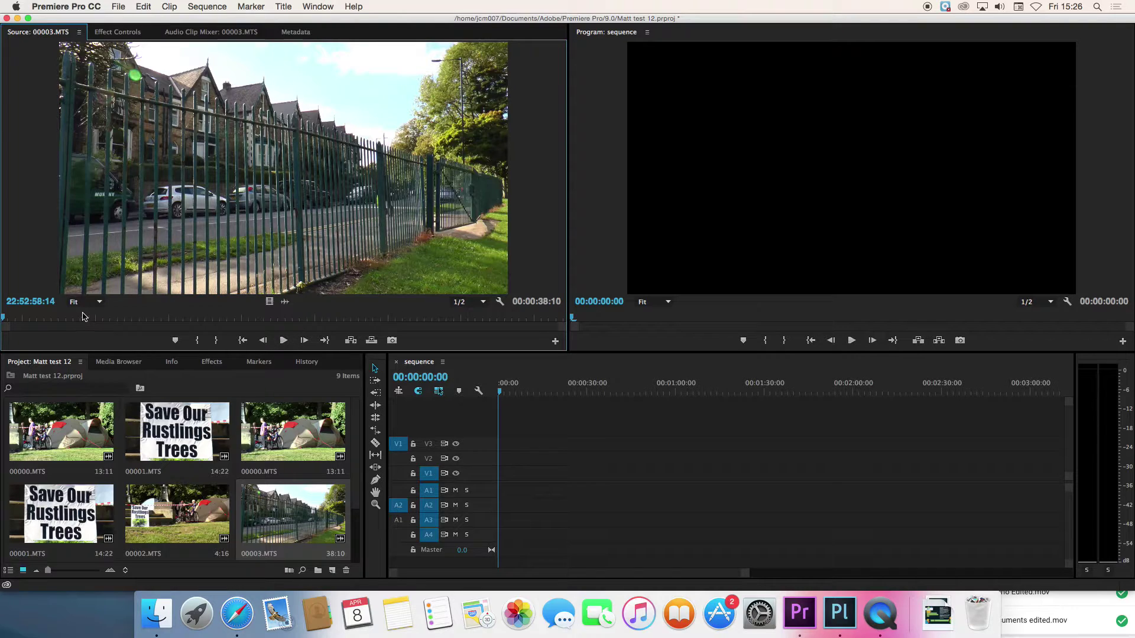
{"action": "key", "text": "space"}
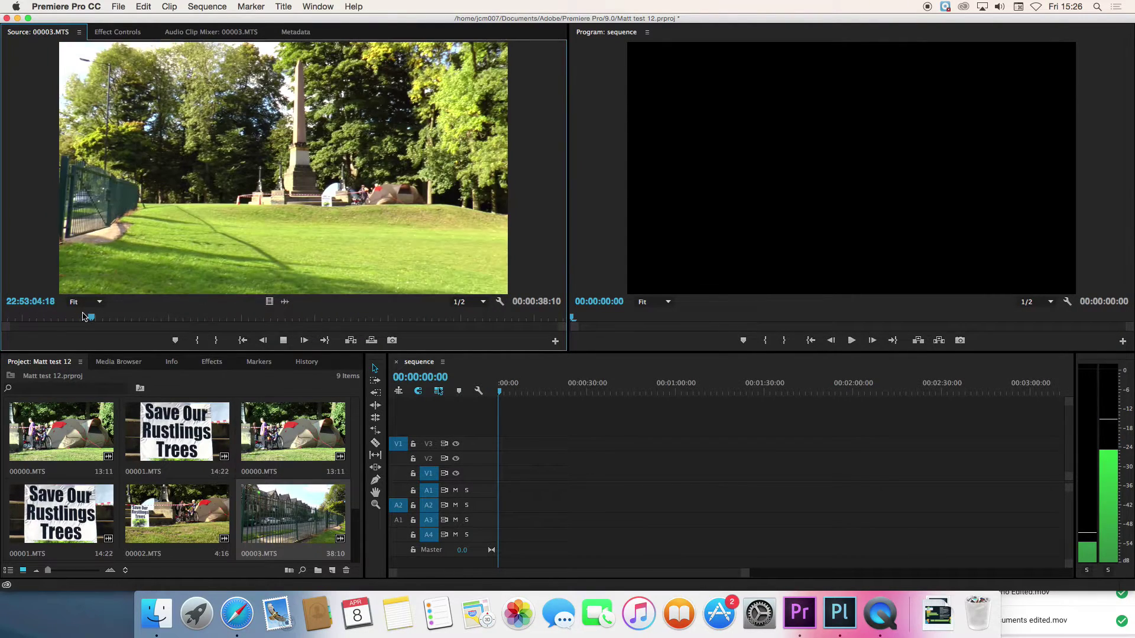
{"action": "key", "text": "space"}
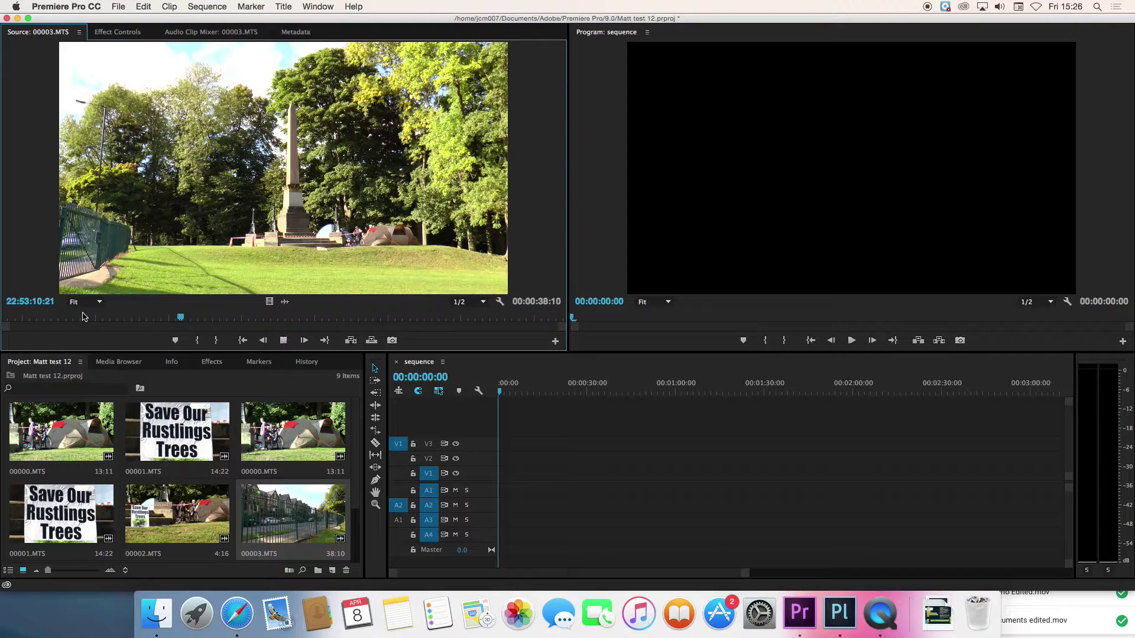
{"action": "key", "text": "j"}
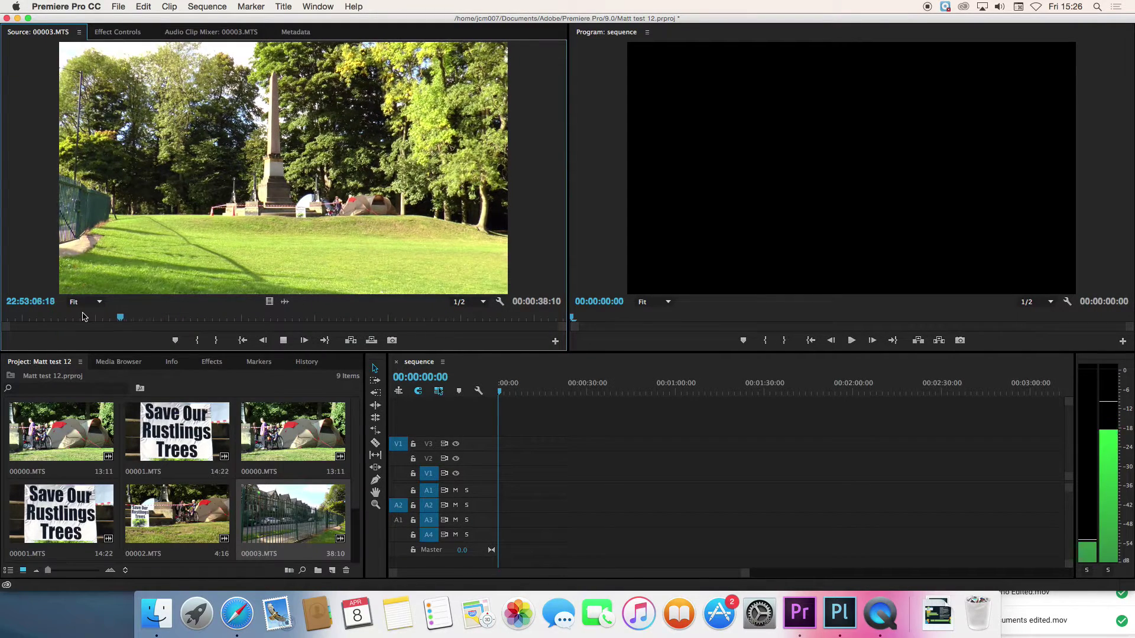
{"action": "key", "text": "space"}
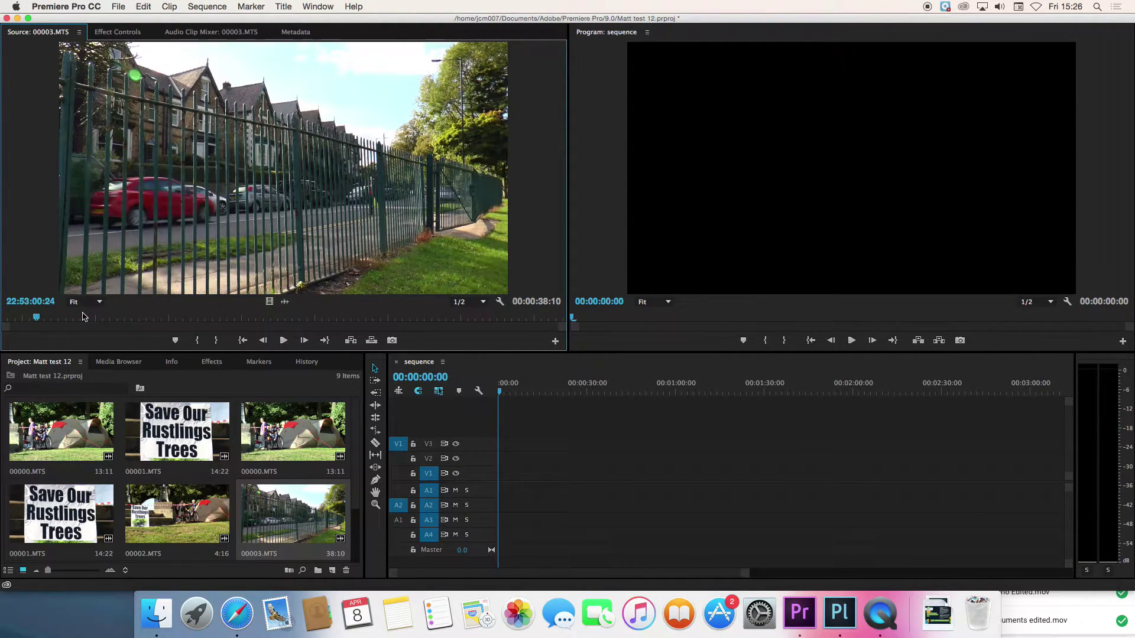
{"action": "key", "text": "space"}
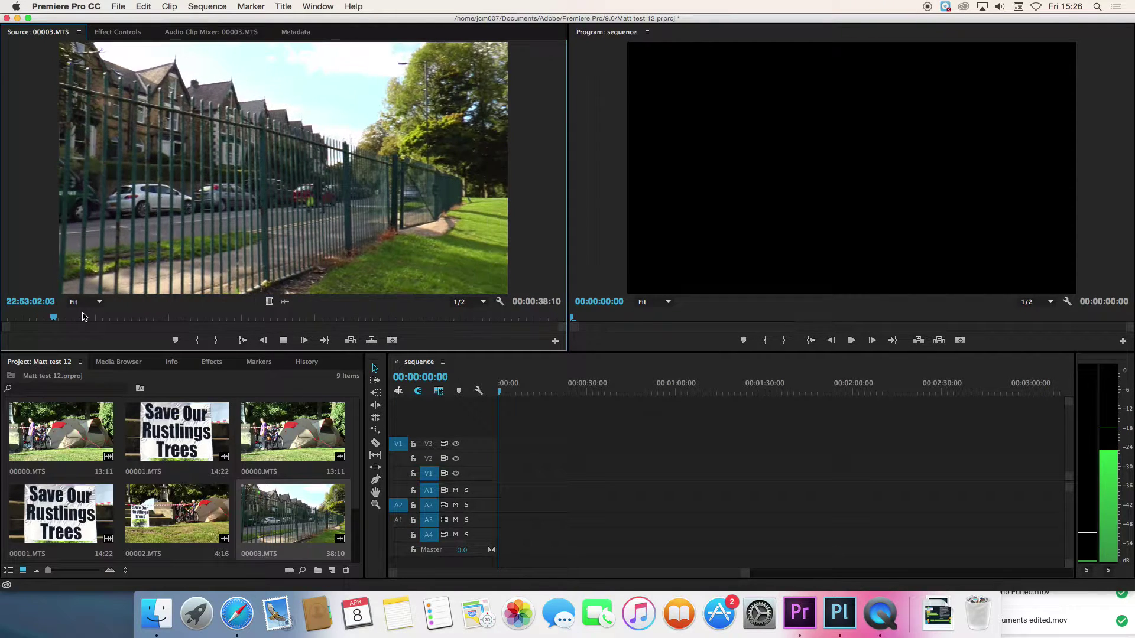
{"action": "key", "text": "j"}
{"action": "key", "text": "space"}
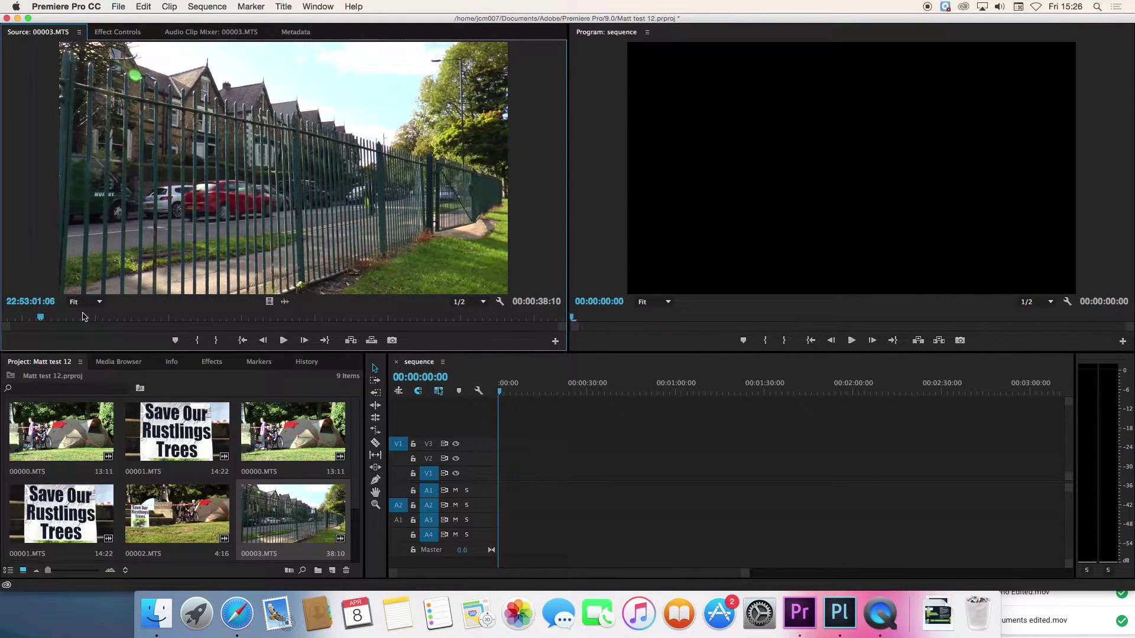
Step: Mark In at 22:53:01:06 and Out at 22:53:06:04 on 00003.MTS, a 4:24 range
{"action": "left_click", "coordinate": [192, 348]}
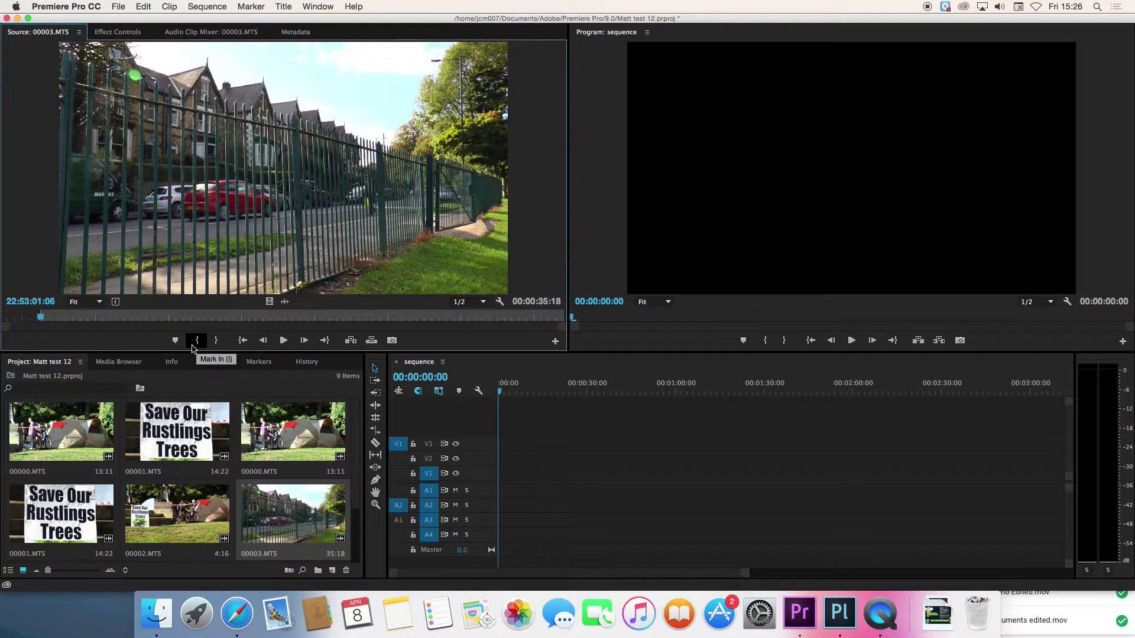
{"action": "key", "text": "space"}
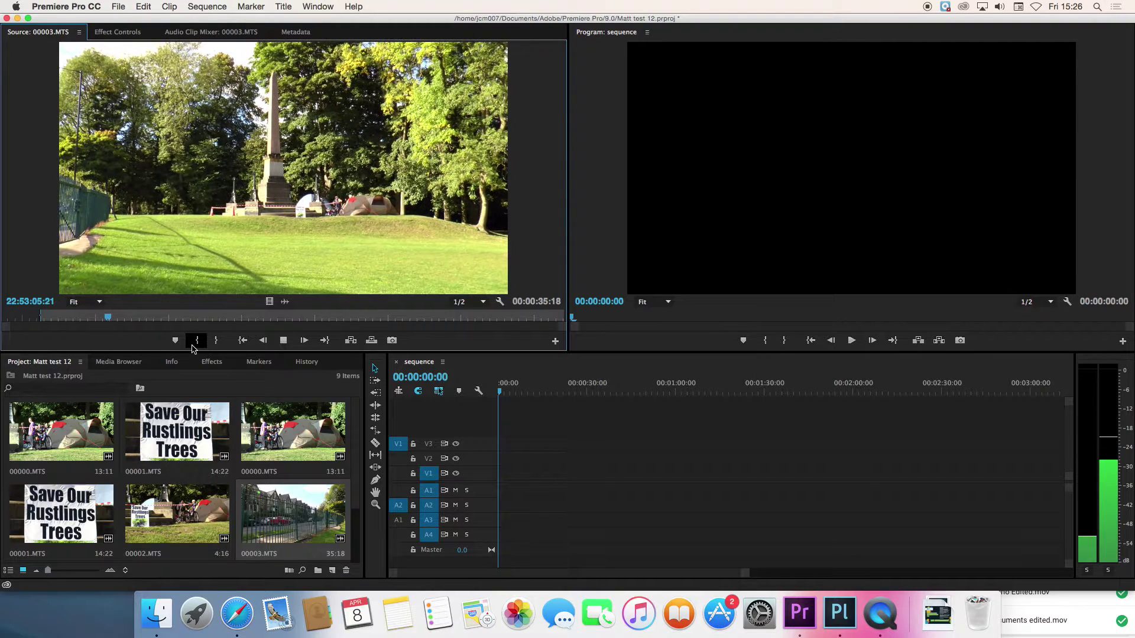
{"action": "key", "text": "space"}
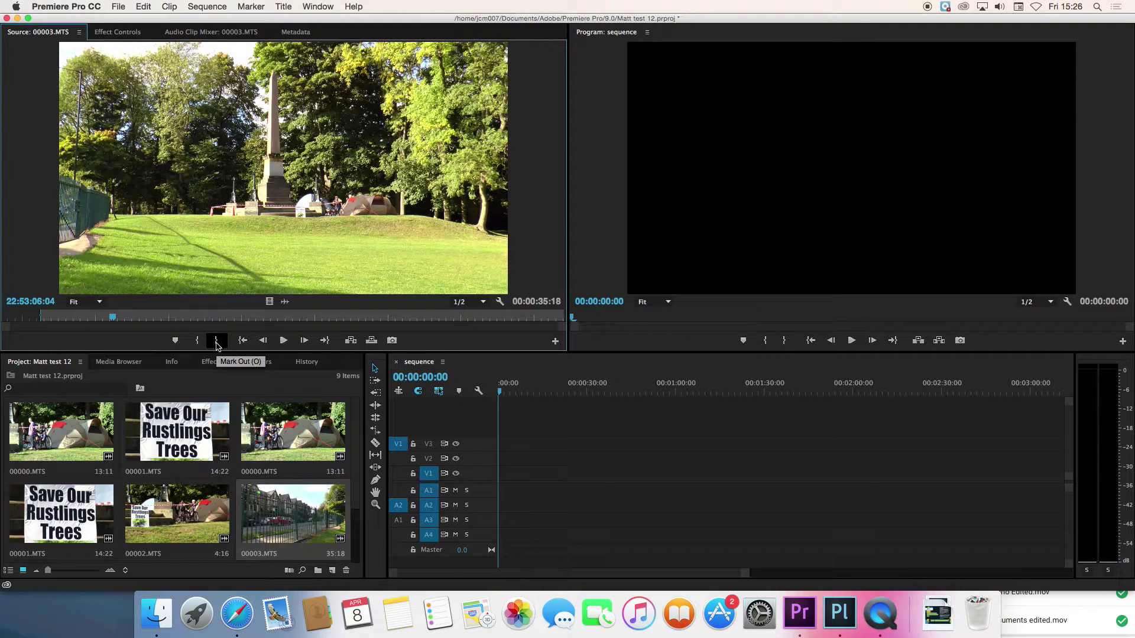
{"action": "left_click", "coordinate": [217, 341]}
{"action": "left_click", "coordinate": [210, 346]}
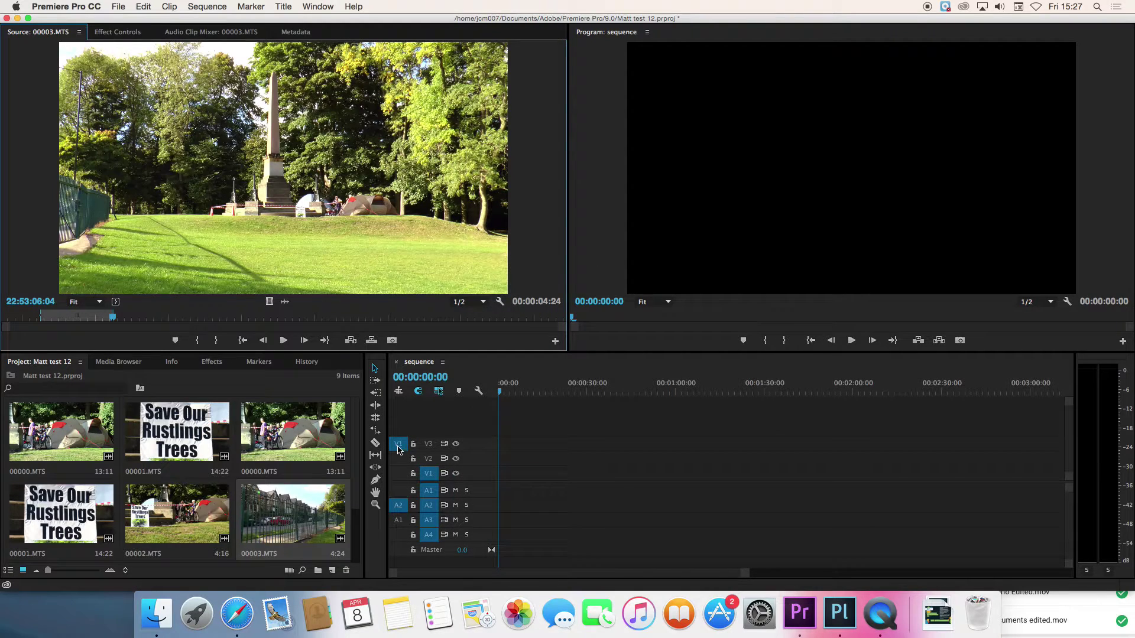
Step: Patch source video to V2, target only V2 and A2, and overwrite the marked range at the sequence start
{"action": "left_click_drag", "start_coordinate": [399, 449], "coordinate": [400, 460]}
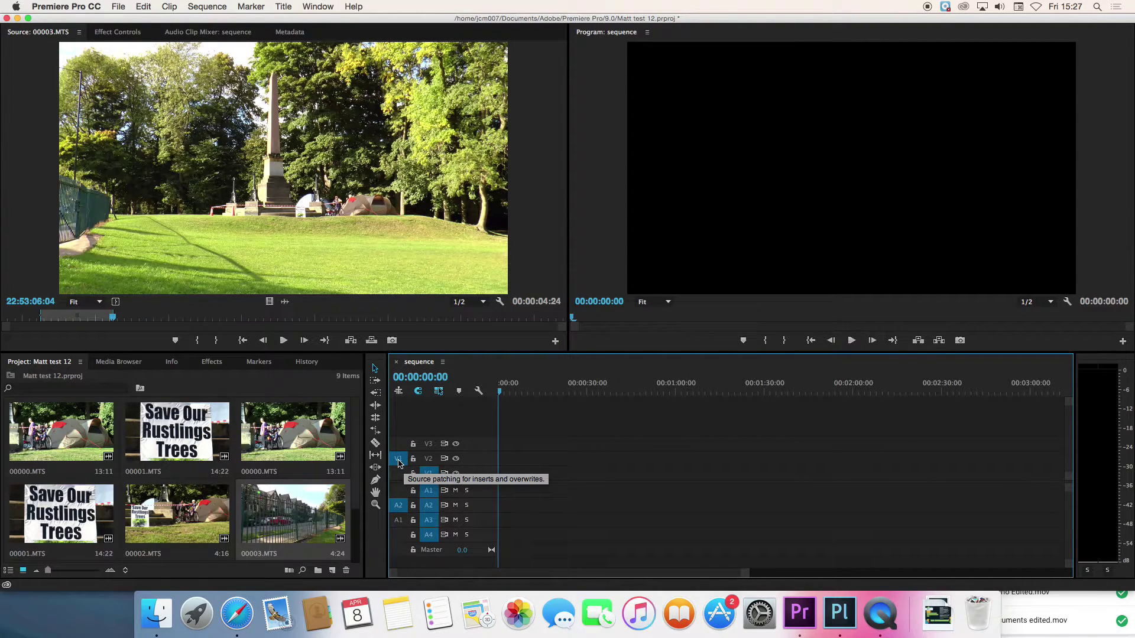
{"action": "left_click", "coordinate": [430, 461]}
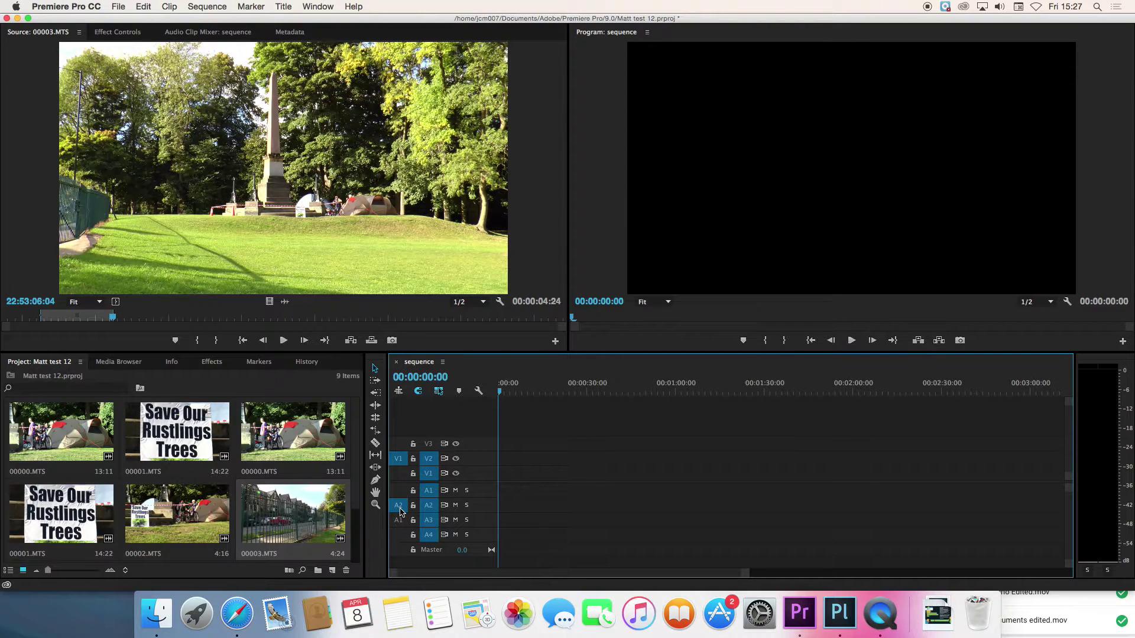
{"action": "left_click", "coordinate": [430, 495]}
{"action": "left_click", "coordinate": [429, 475]}
{"action": "left_click", "coordinate": [429, 520]}
{"action": "left_click", "coordinate": [430, 535]}
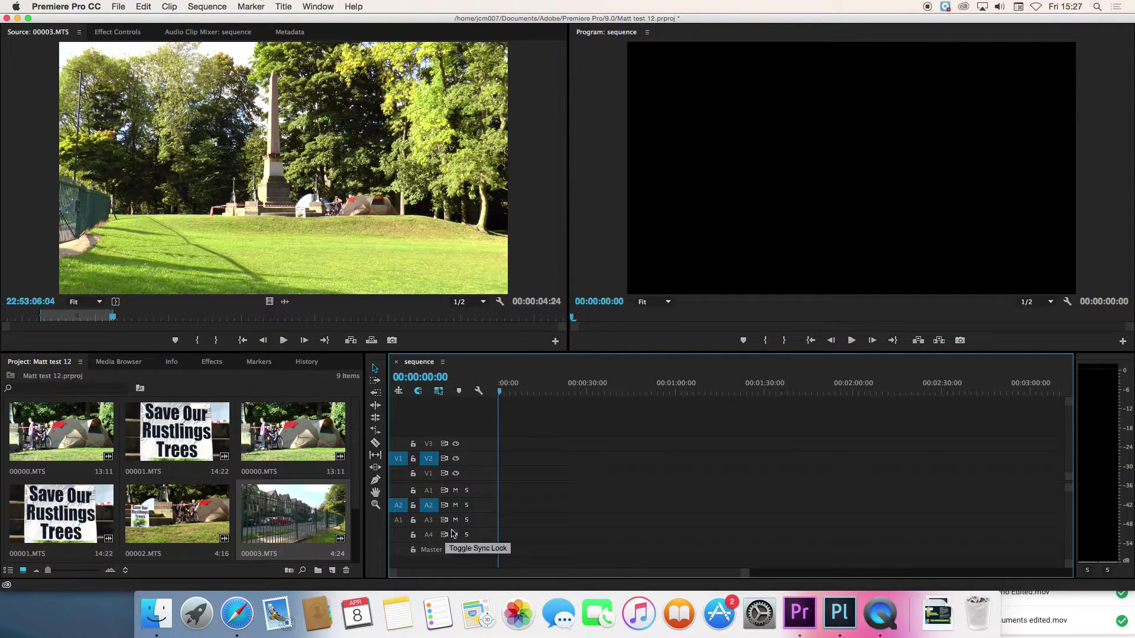
{"action": "left_click", "coordinate": [274, 153]}
{"action": "left_click_drag", "start_coordinate": [273, 153], "coordinate": [814, 150]}
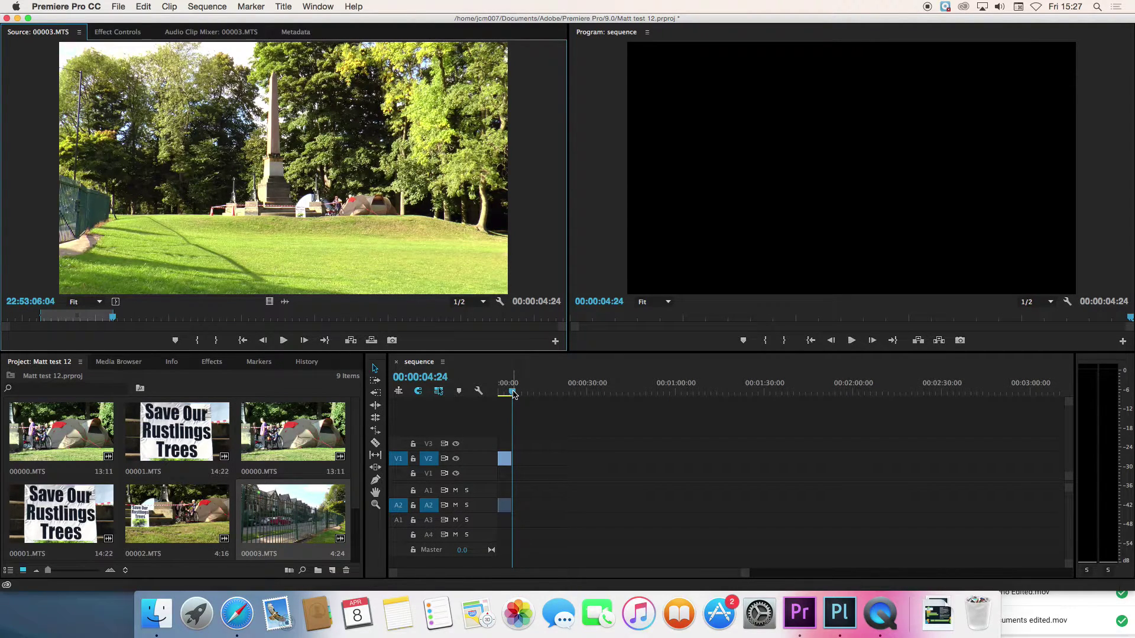
{"action": "left_click_drag", "start_coordinate": [513, 395], "coordinate": [499, 393]}
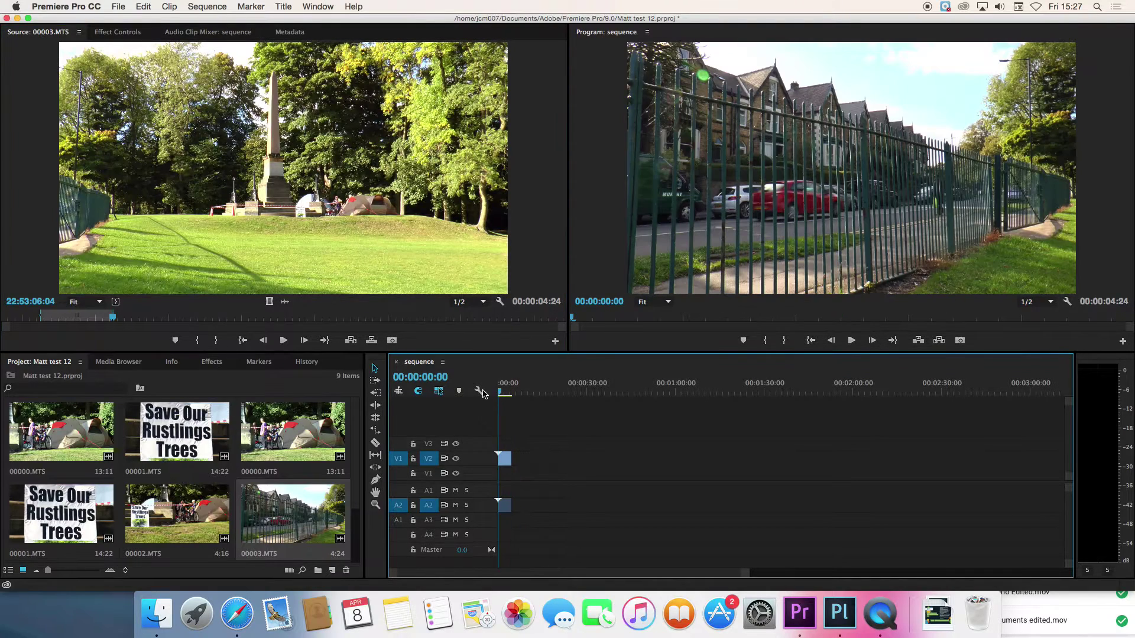
{"action": "left_click", "coordinate": [851, 341]}
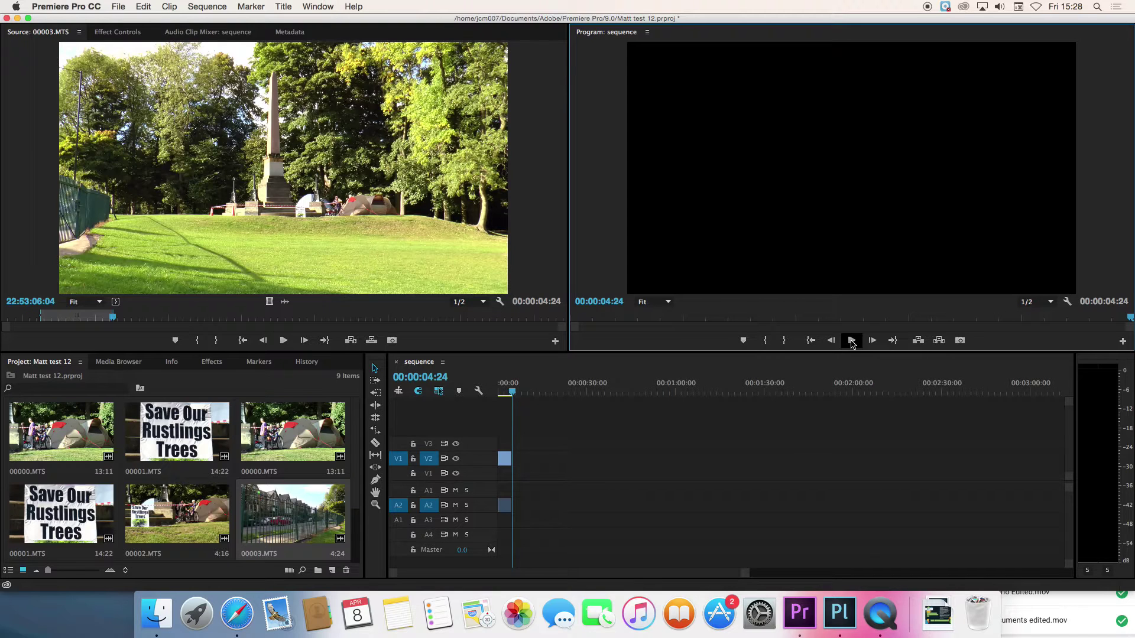
{"action": "left_click", "coordinate": [144, 9]}
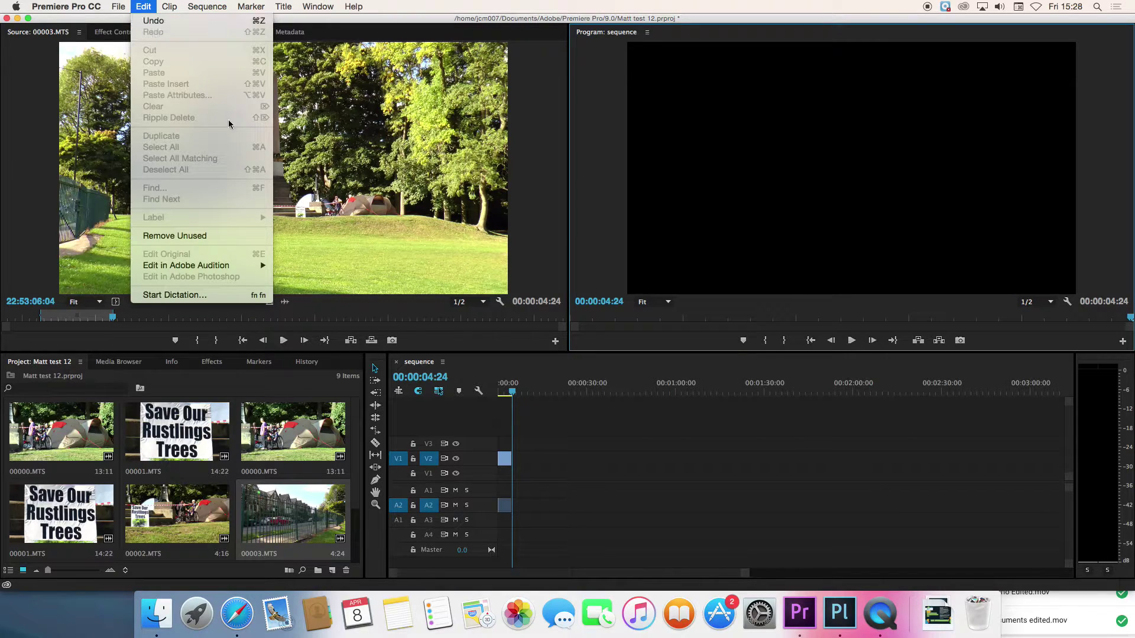
{"action": "left_click", "coordinate": [606, 439]}
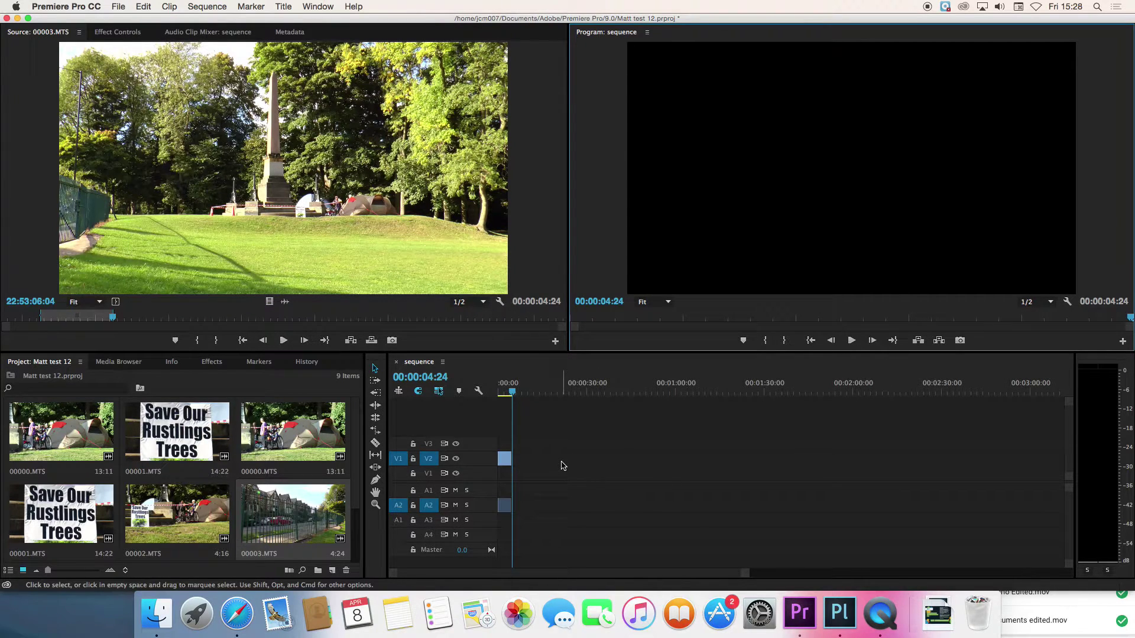
Step: Load interview clip 00011.MTS in the Source Monitor and mark a 00:00:17:02 section
{"action": "scroll", "coordinate": [355, 466], "scroll_direction": "down", "scroll_amount": 3}
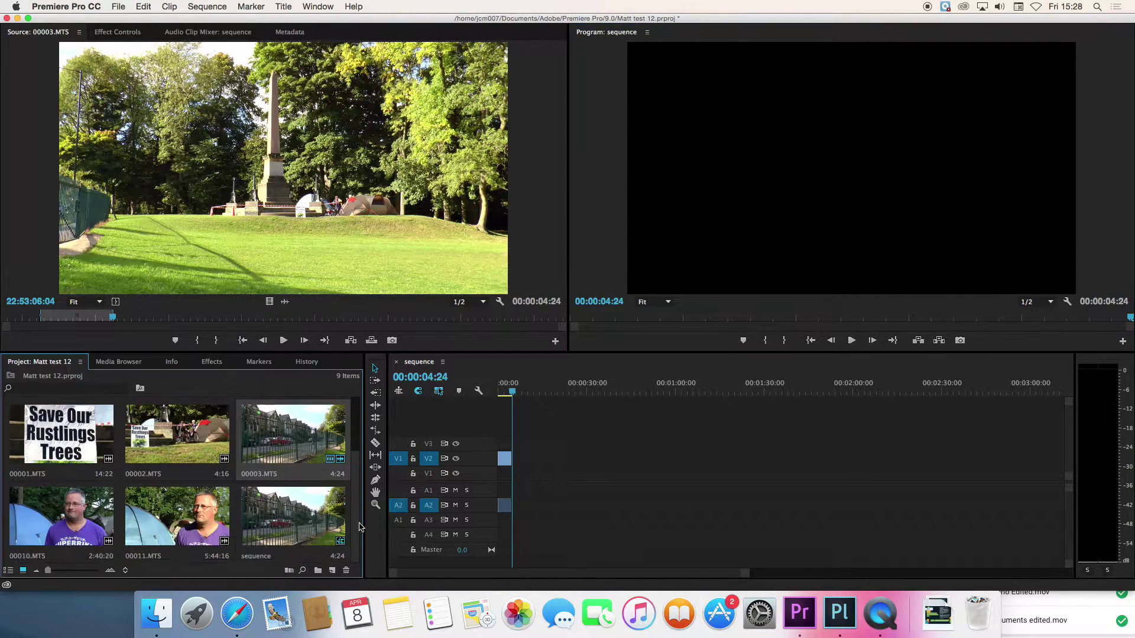
{"action": "double_click", "coordinate": [179, 518]}
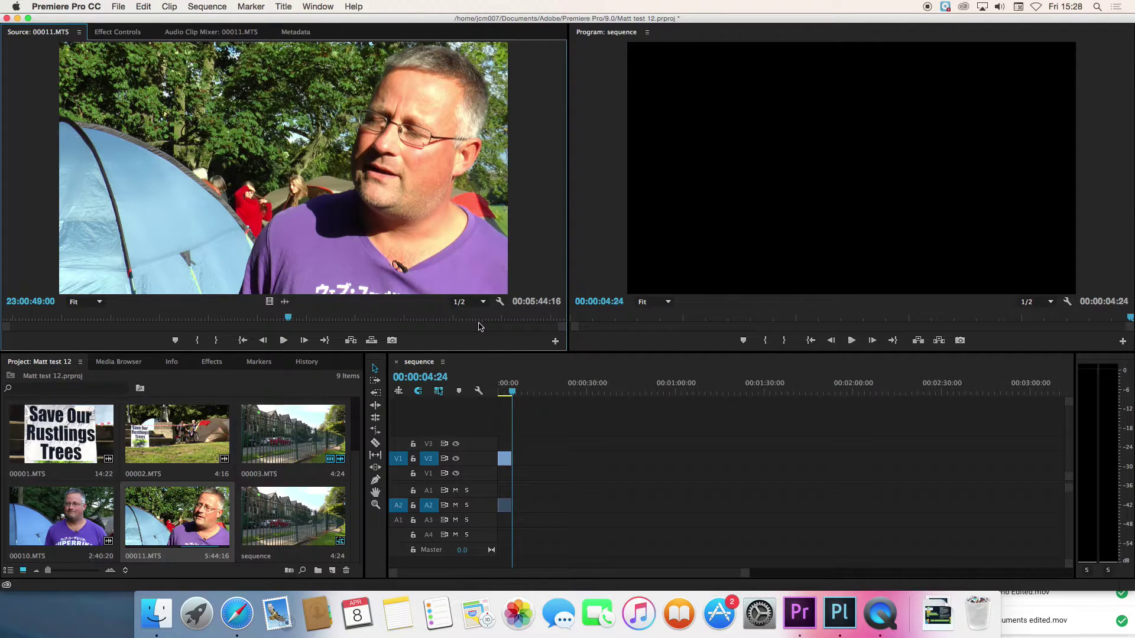
{"action": "left_click", "coordinate": [458, 319]}
{"action": "left_click", "coordinate": [197, 341]}
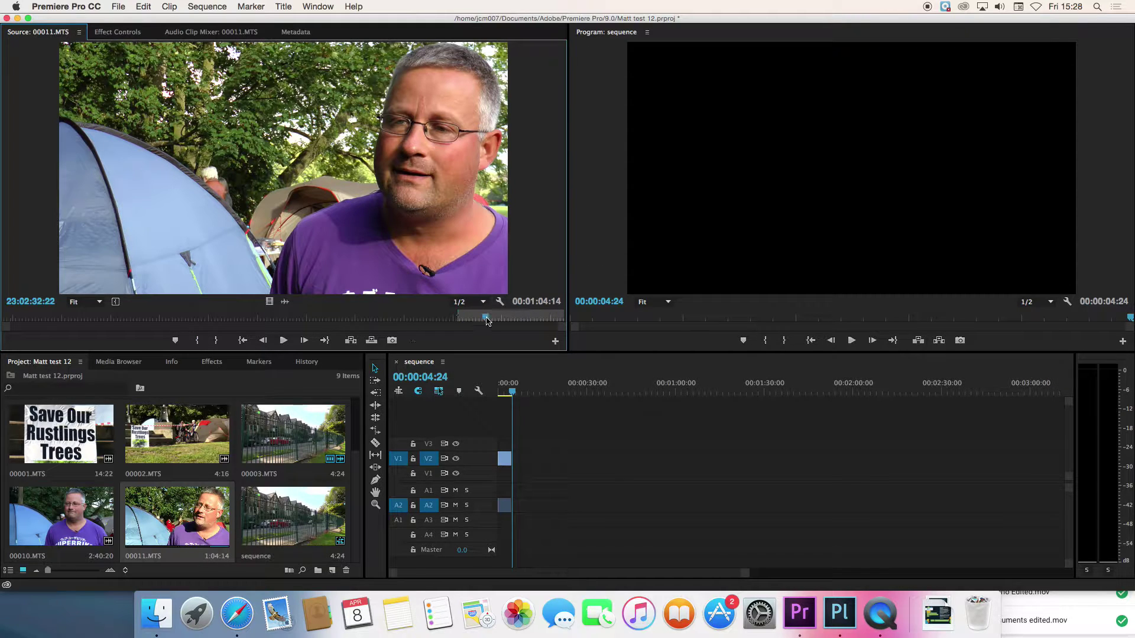
{"action": "left_click", "coordinate": [217, 341]}
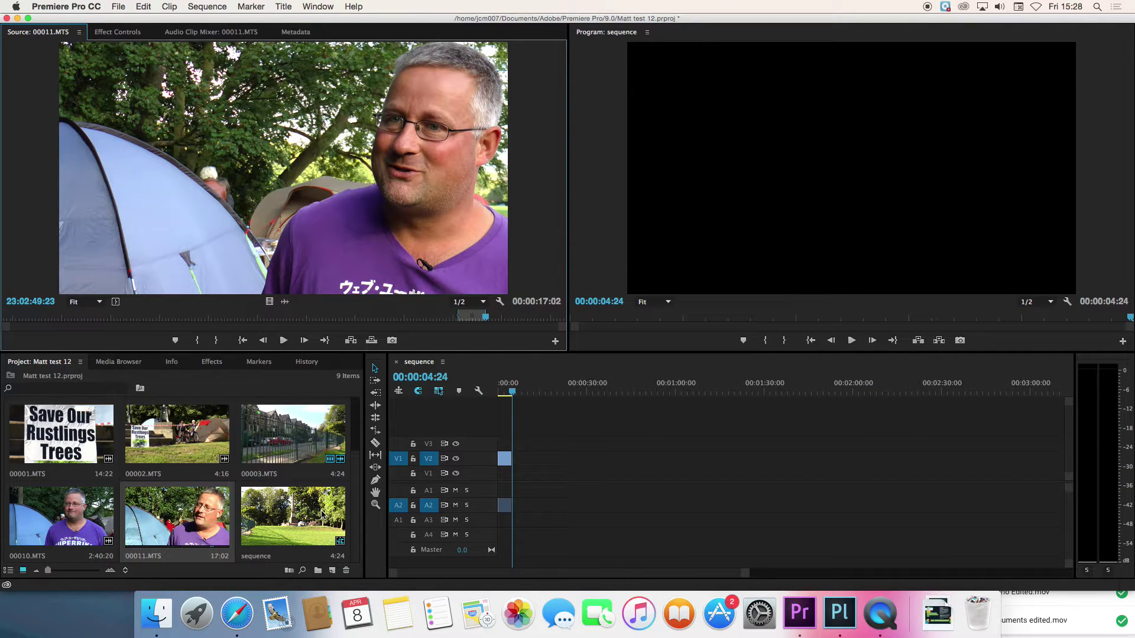
{"action": "left_click", "coordinate": [398, 462]}
Step: Patch source video to V1 and audio to A1, target both, and untarget A2
{"action": "left_click_drag", "start_coordinate": [399, 467], "coordinate": [399, 477]}
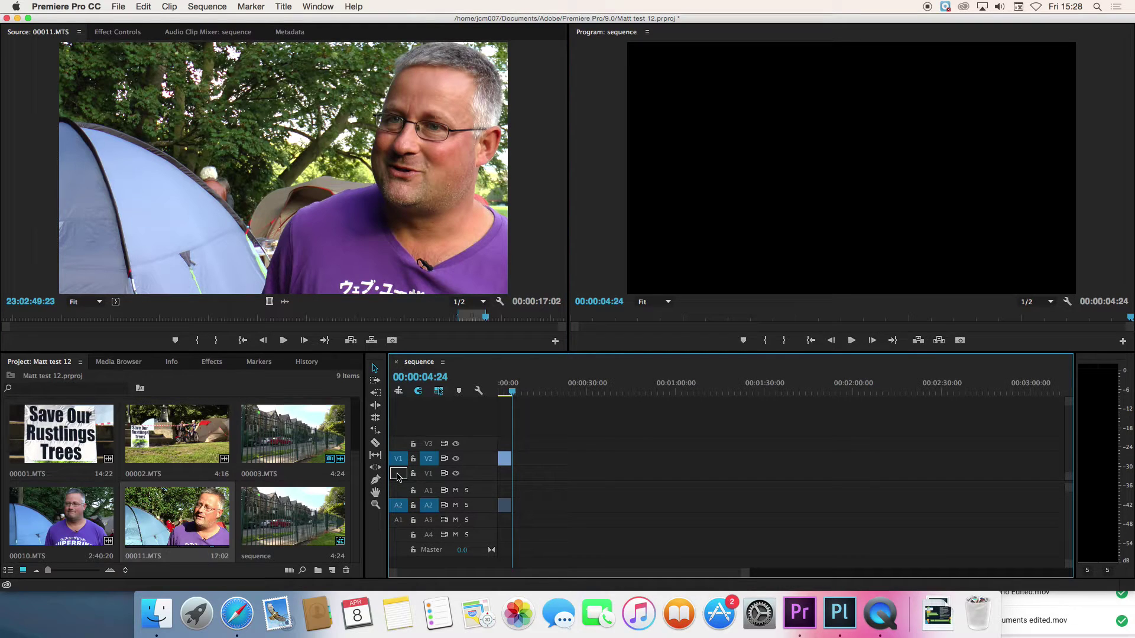
{"action": "left_click_drag", "start_coordinate": [398, 476], "coordinate": [398, 474]}
{"action": "left_click", "coordinate": [428, 475]}
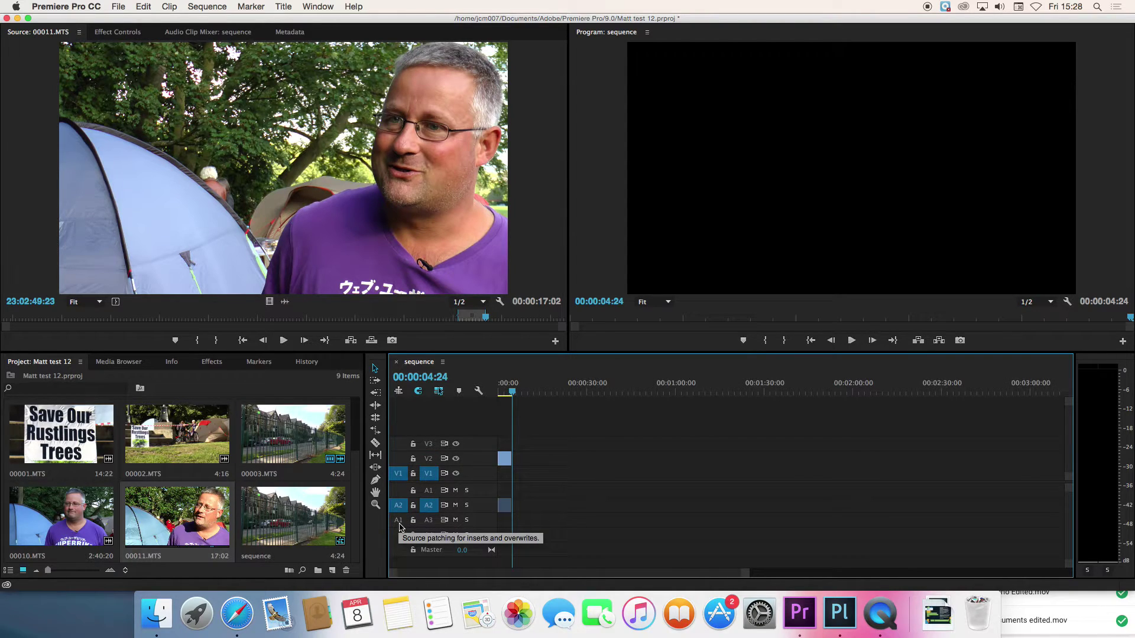
{"action": "left_click_drag", "start_coordinate": [400, 525], "coordinate": [398, 491]}
{"action": "left_click", "coordinate": [431, 492]}
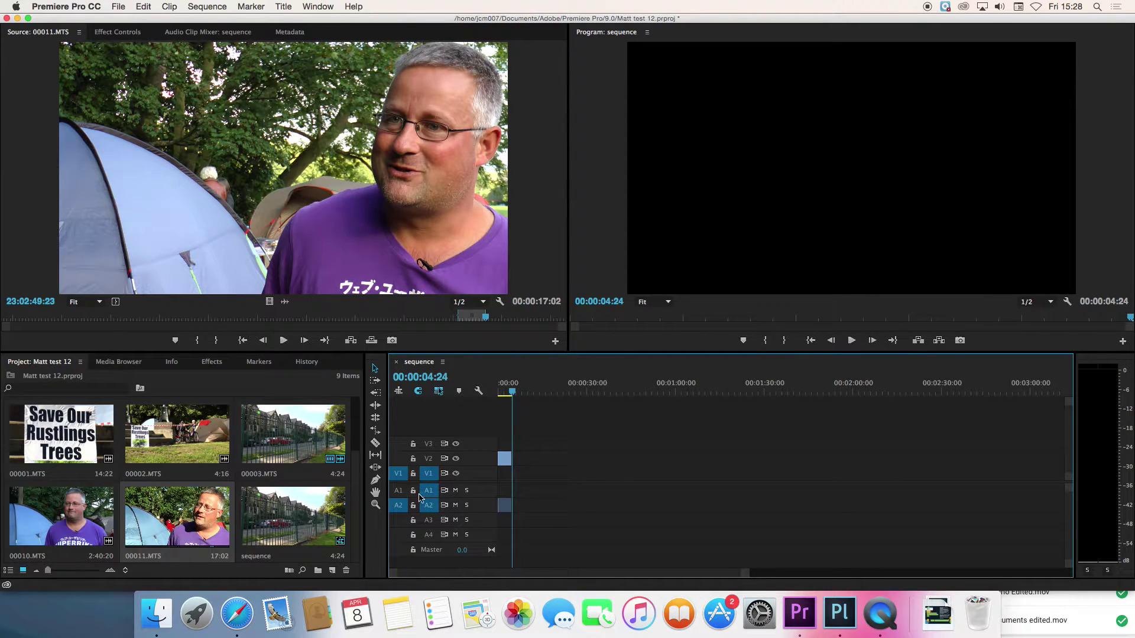
{"action": "left_click", "coordinate": [430, 507]}
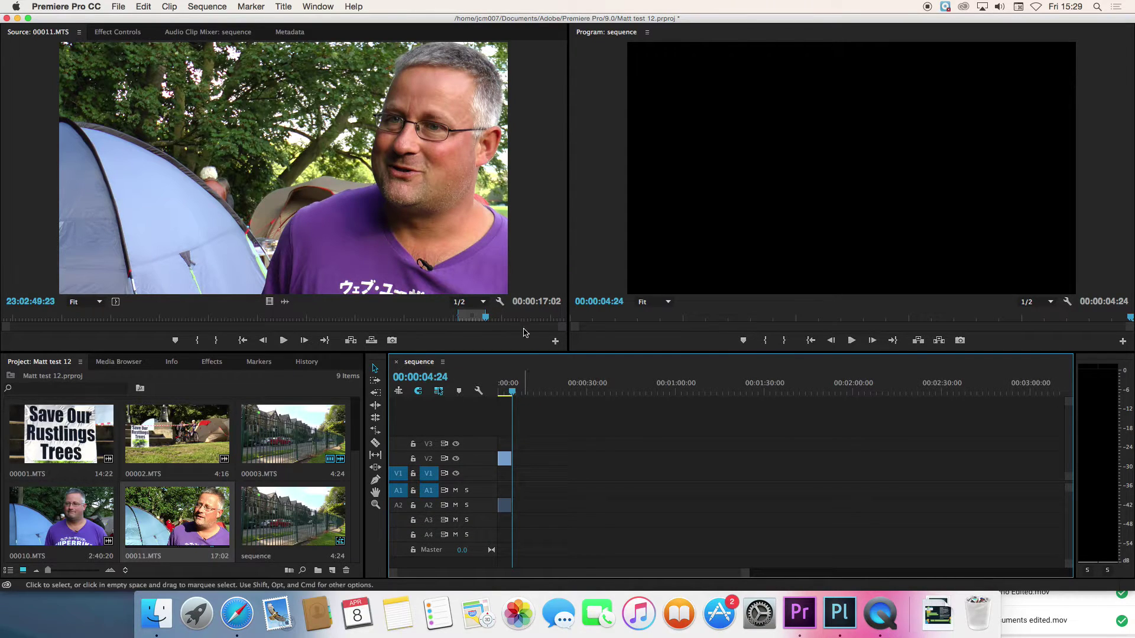
{"action": "left_click", "coordinate": [400, 171]}
Step: Overwrite the interview section onto V1/A1 at 00:00:04:24 and slide the cutaway right over its start
{"action": "left_click_drag", "start_coordinate": [399, 171], "coordinate": [767, 173]}
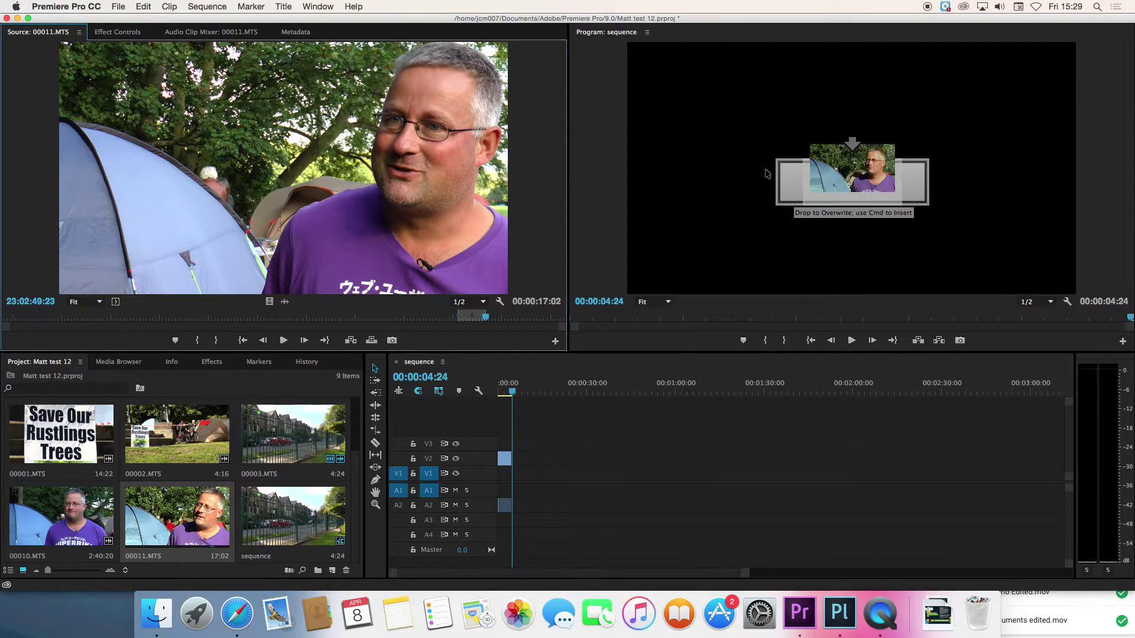
{"action": "left_click_drag", "start_coordinate": [835, 137], "coordinate": [860, 129]}
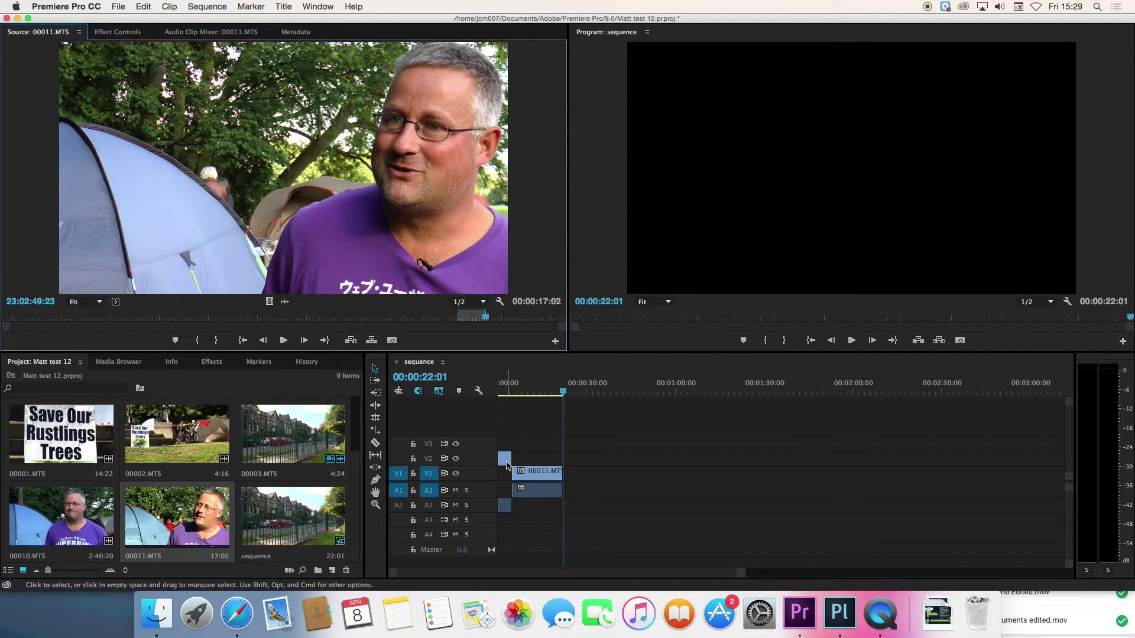
{"action": "left_click_drag", "start_coordinate": [505, 463], "coordinate": [520, 461]}
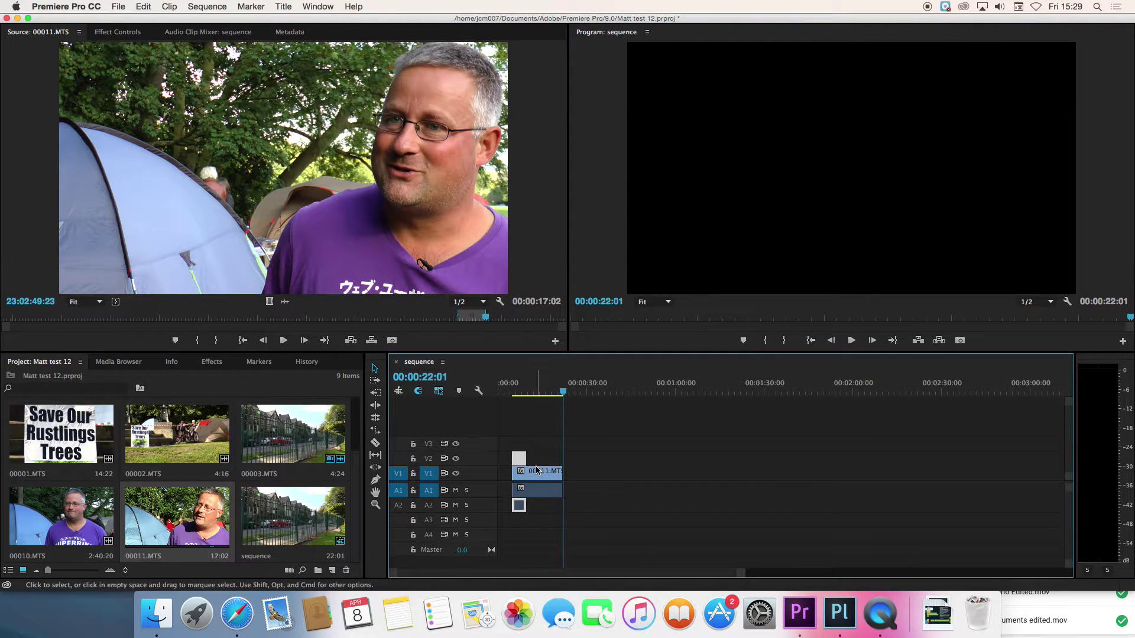
{"action": "left_click", "coordinate": [510, 392]}
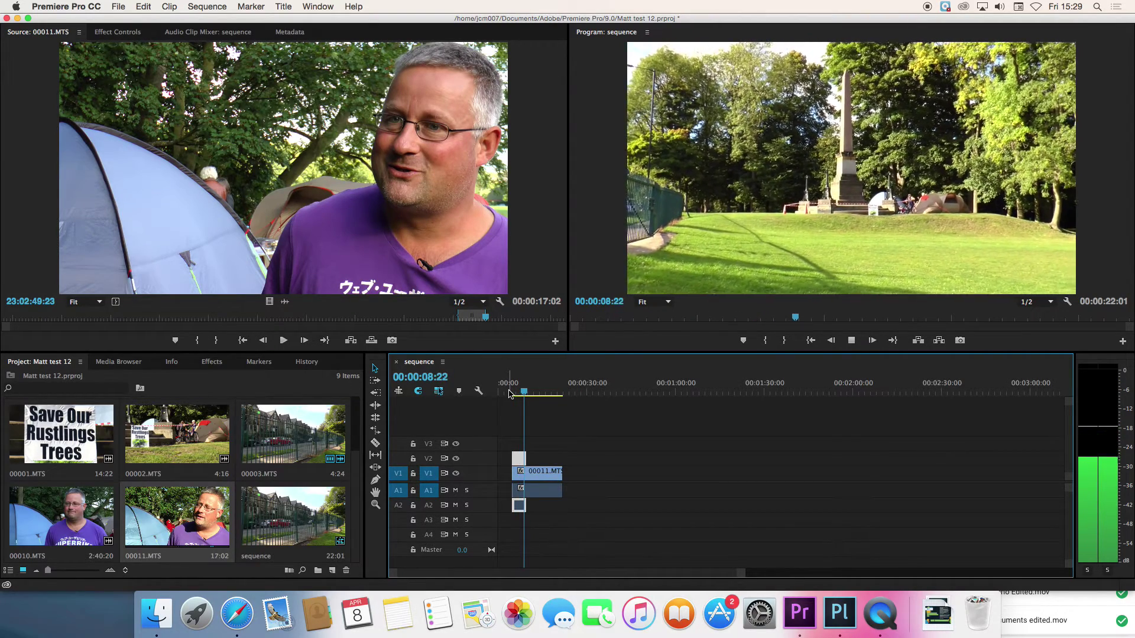
Step: Drag the 00003.MTS cutaway on V2/A2 left back to 00:00:00:00
{"action": "left_click_drag", "start_coordinate": [519, 461], "coordinate": [506, 460]}
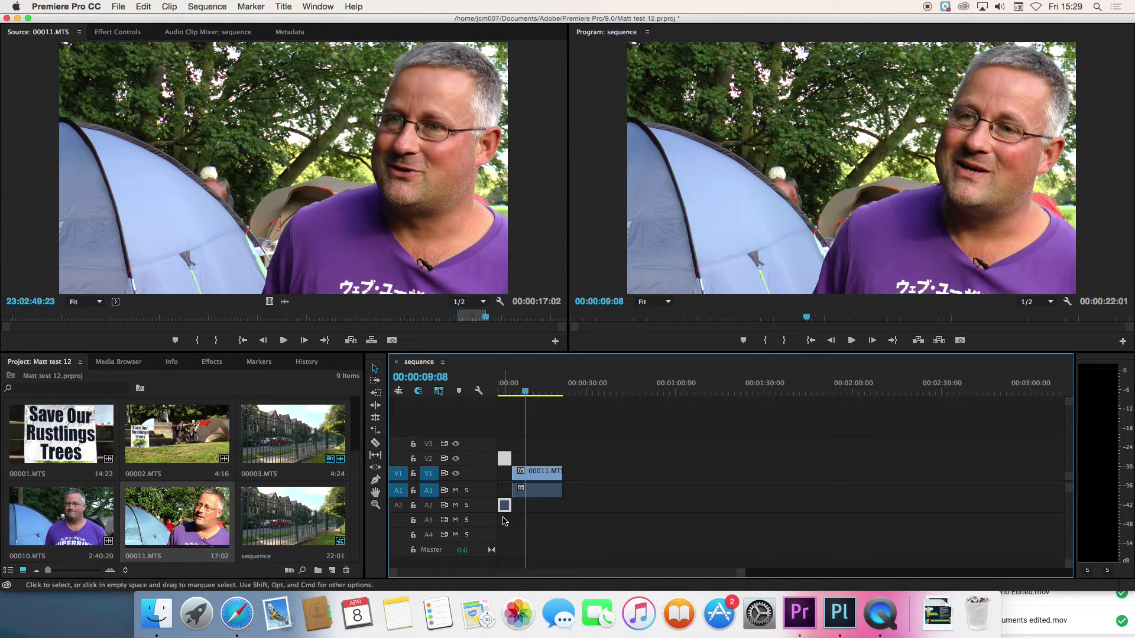